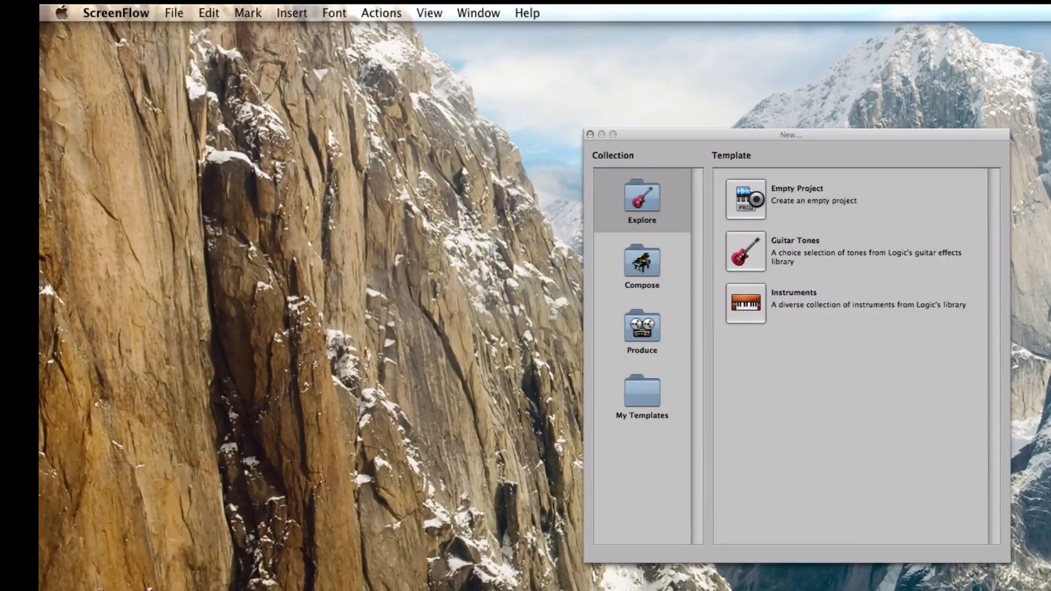
Step: Create an empty project with one software instrument track, declining the camera as audio device
{"action": "left_click", "coordinate": [756, 199]}
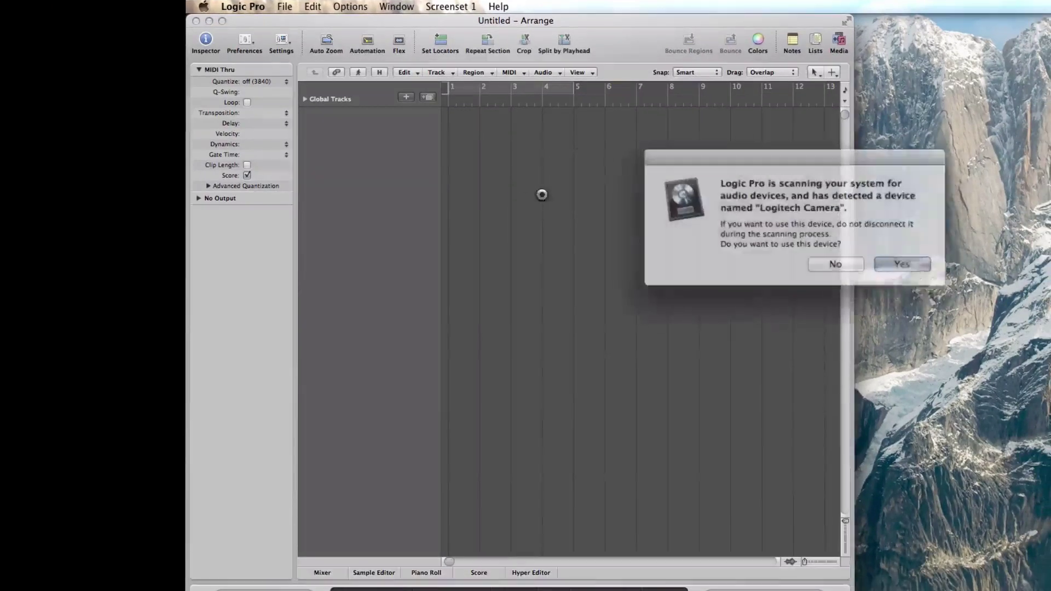
{"action": "left_click", "coordinate": [828, 262]}
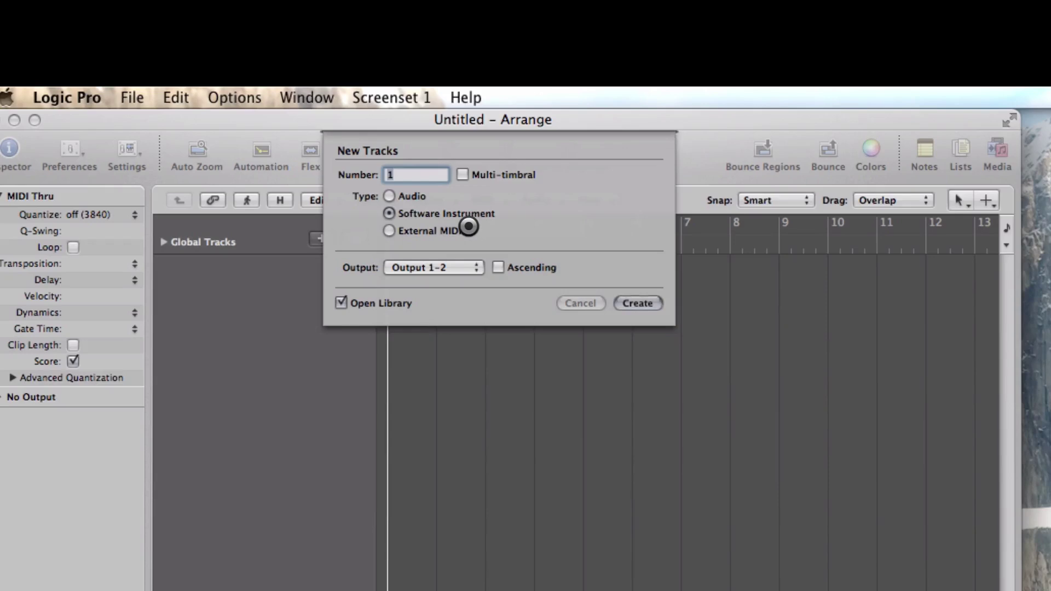
{"action": "left_click", "coordinate": [627, 302]}
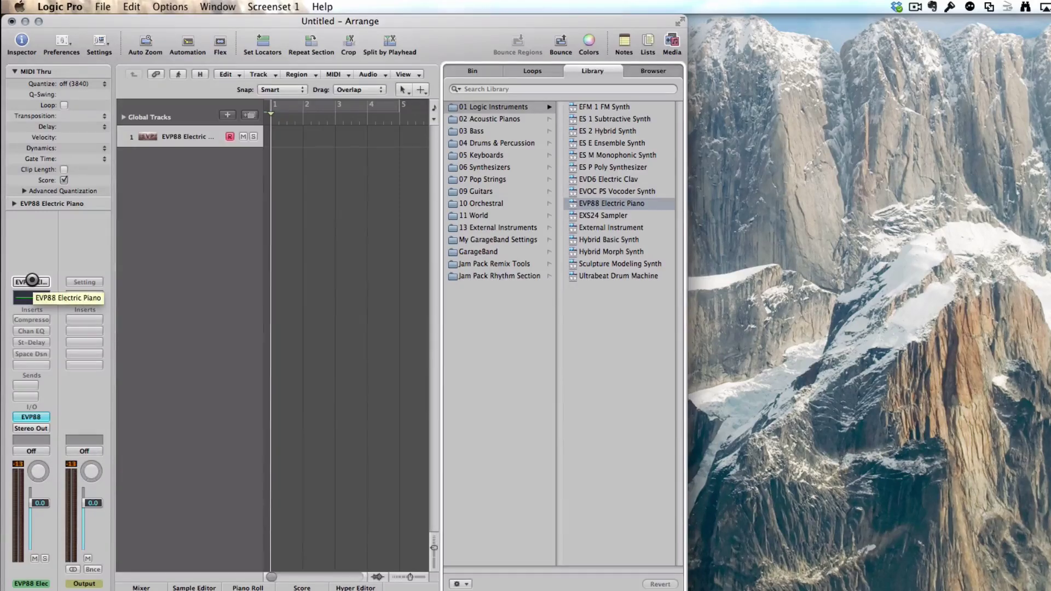
Step: Choose Save as Performance for the EVP88 Electric Piano channel strip setting
{"action": "left_click", "coordinate": [31, 280]}
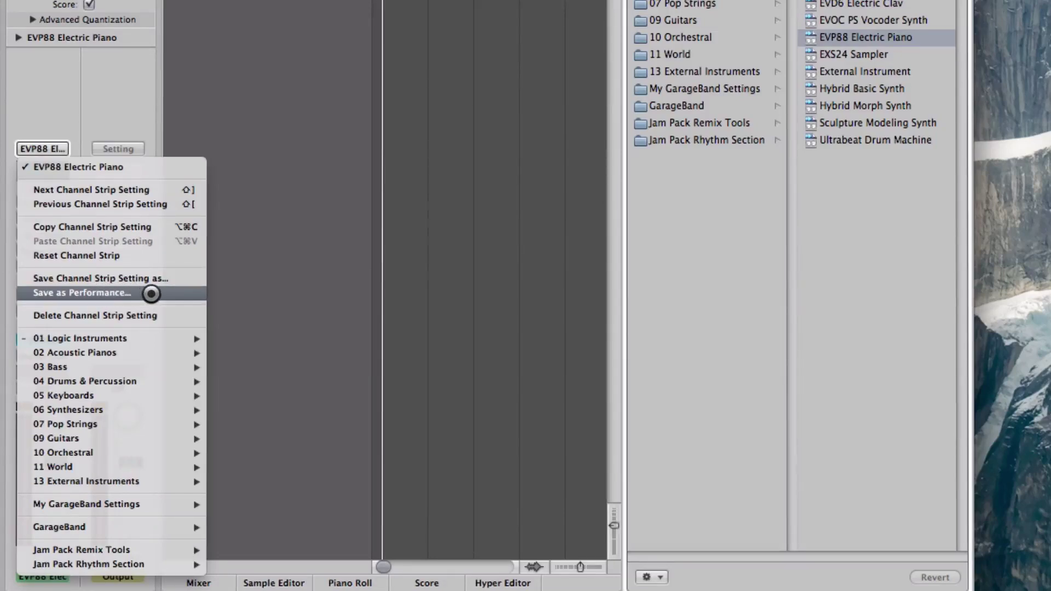
{"action": "left_click", "coordinate": [151, 293]}
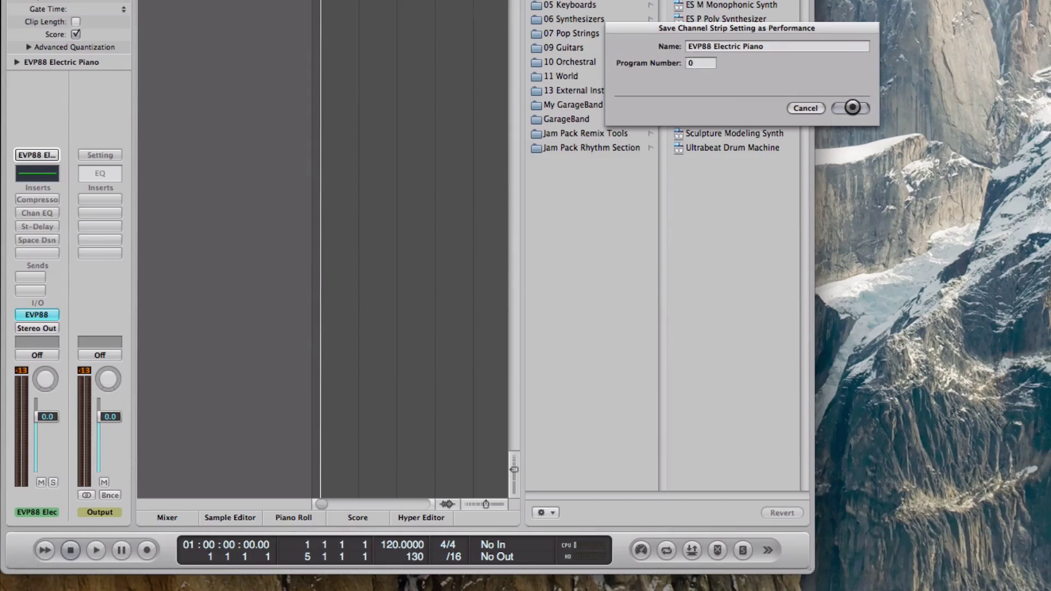
Step: Save EVP88 as performance 0, then load Classic Blues 02 from Keyboards > Organs
{"action": "left_click", "coordinate": [850, 107]}
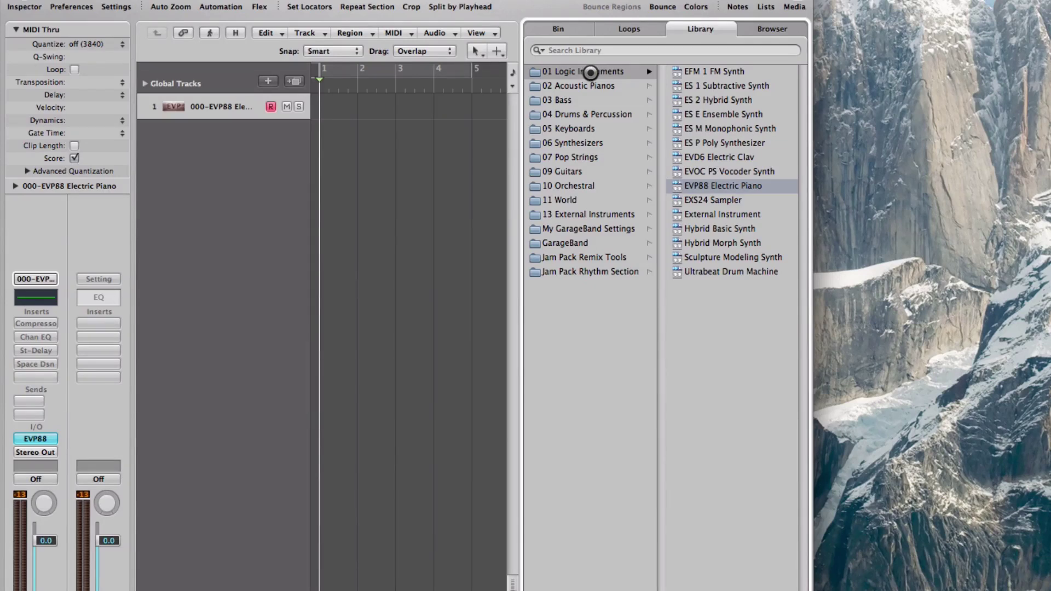
{"action": "left_click", "coordinate": [590, 72]}
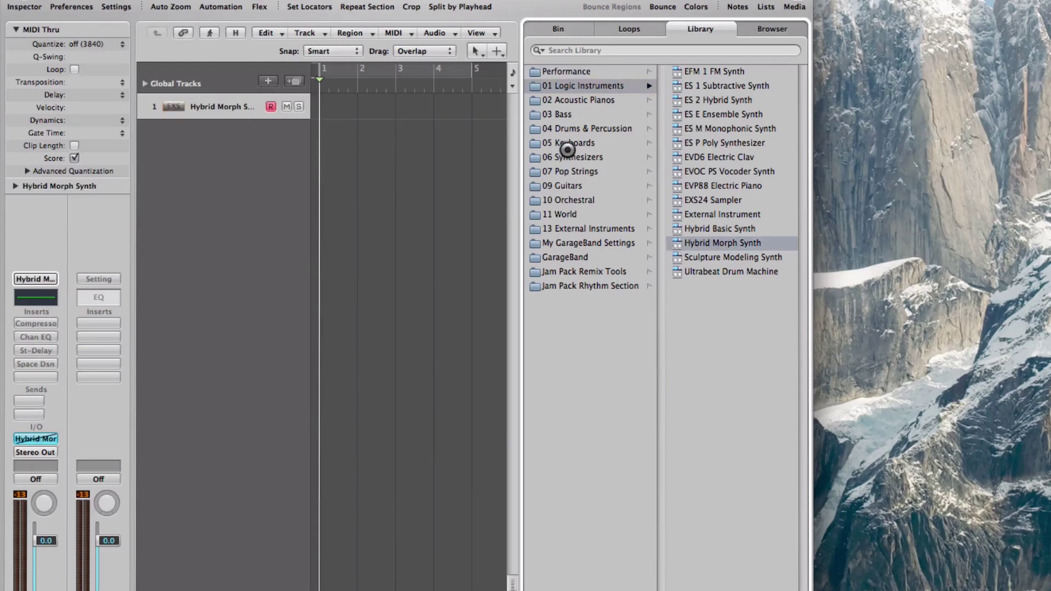
{"action": "left_click", "coordinate": [568, 144]}
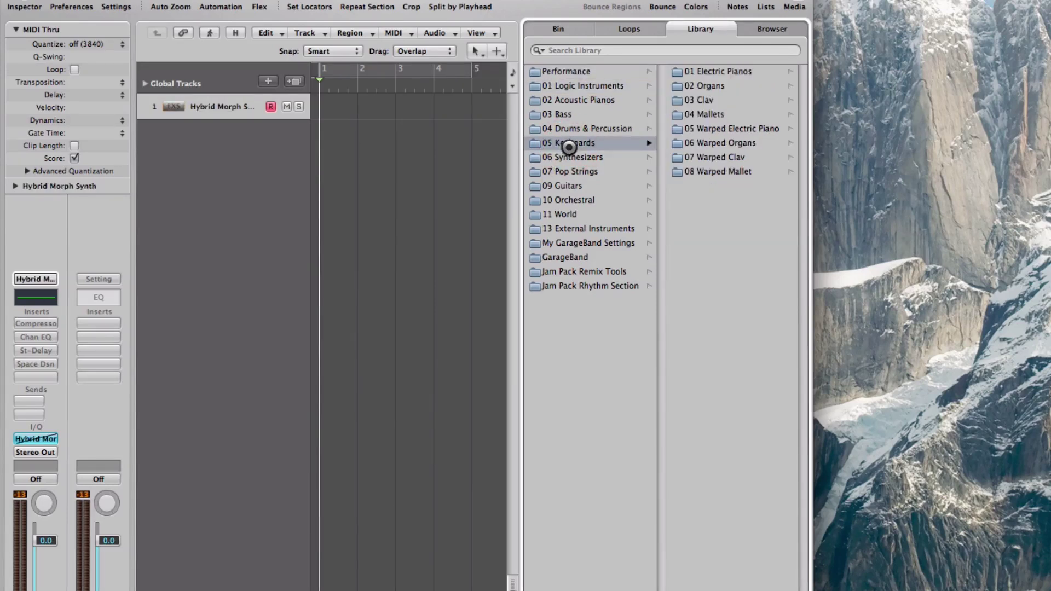
{"action": "left_click", "coordinate": [691, 86]}
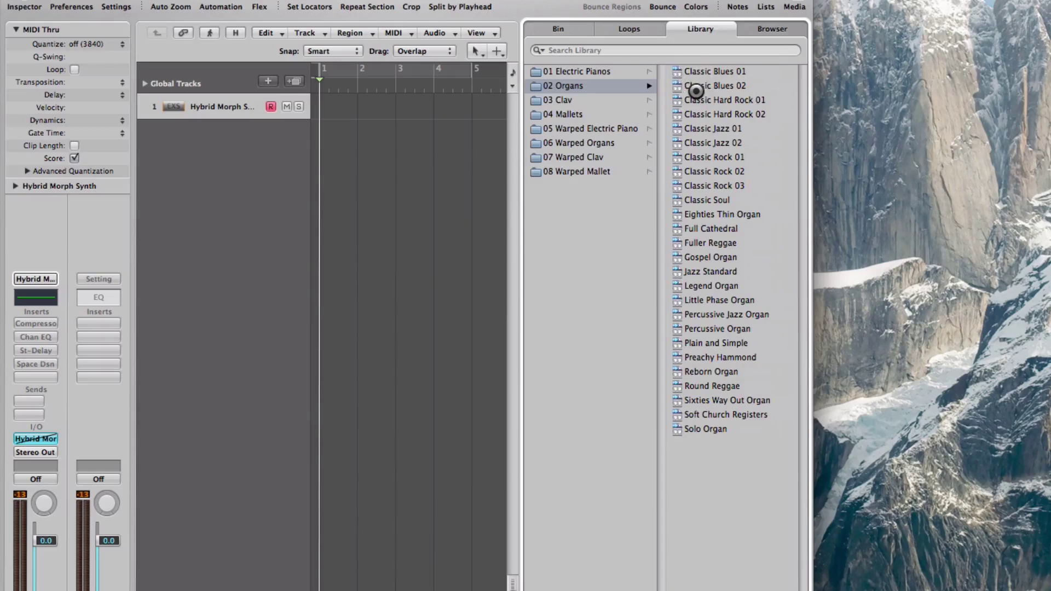
{"action": "left_click", "coordinate": [702, 85]}
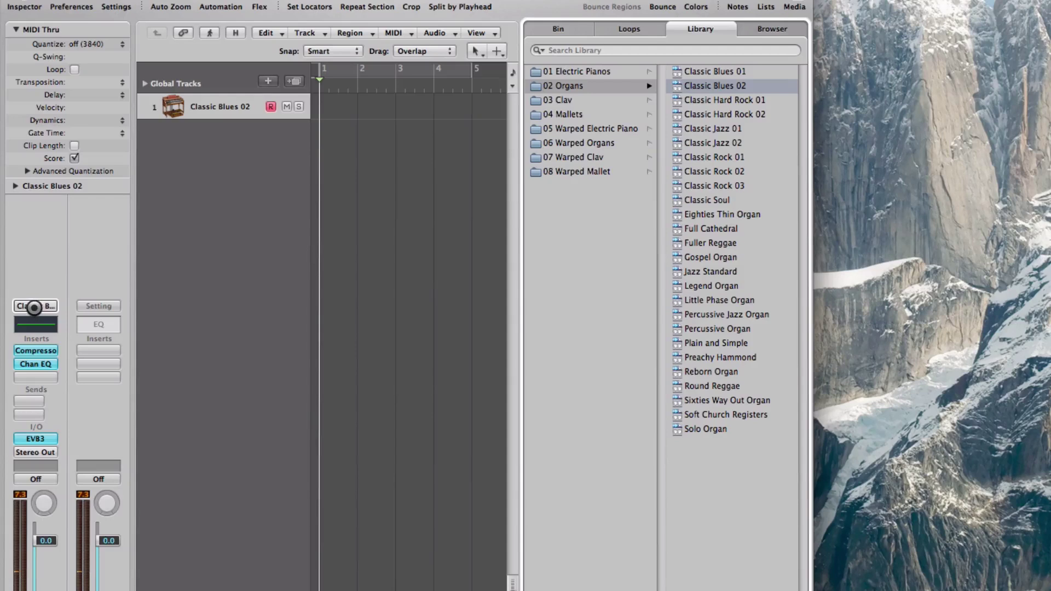
Step: Save the Classic Blues 02 organ setting as performance program 1
{"action": "left_click", "coordinate": [46, 305]}
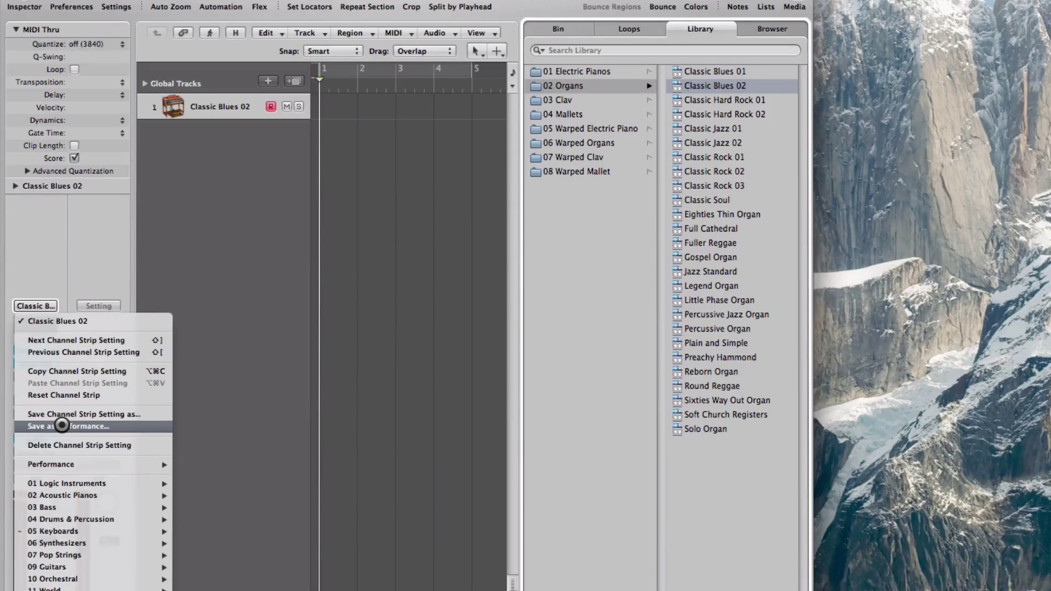
{"action": "left_click", "coordinate": [62, 425]}
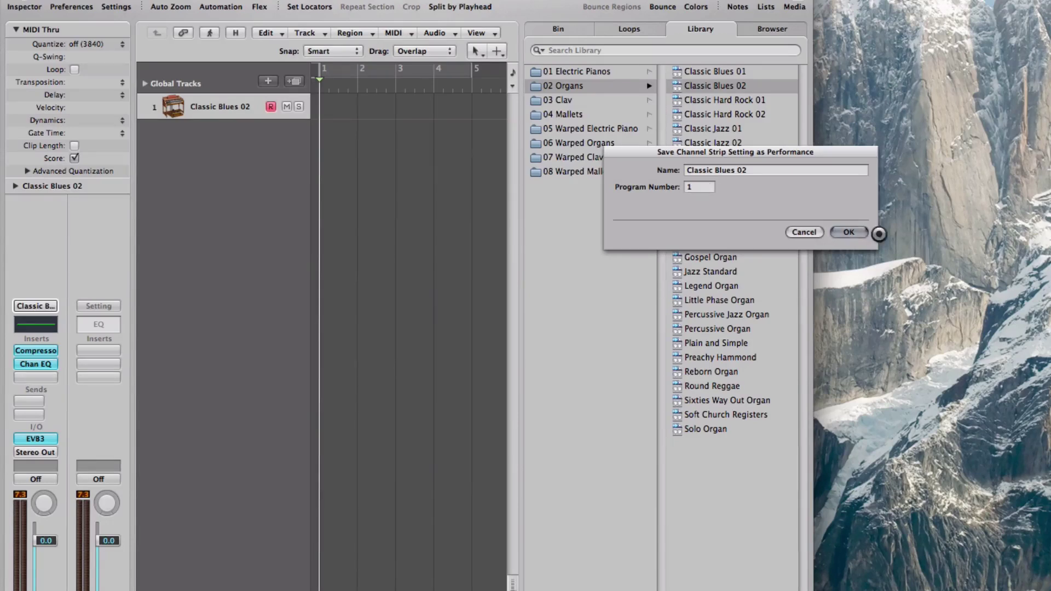
{"action": "left_click", "coordinate": [860, 232]}
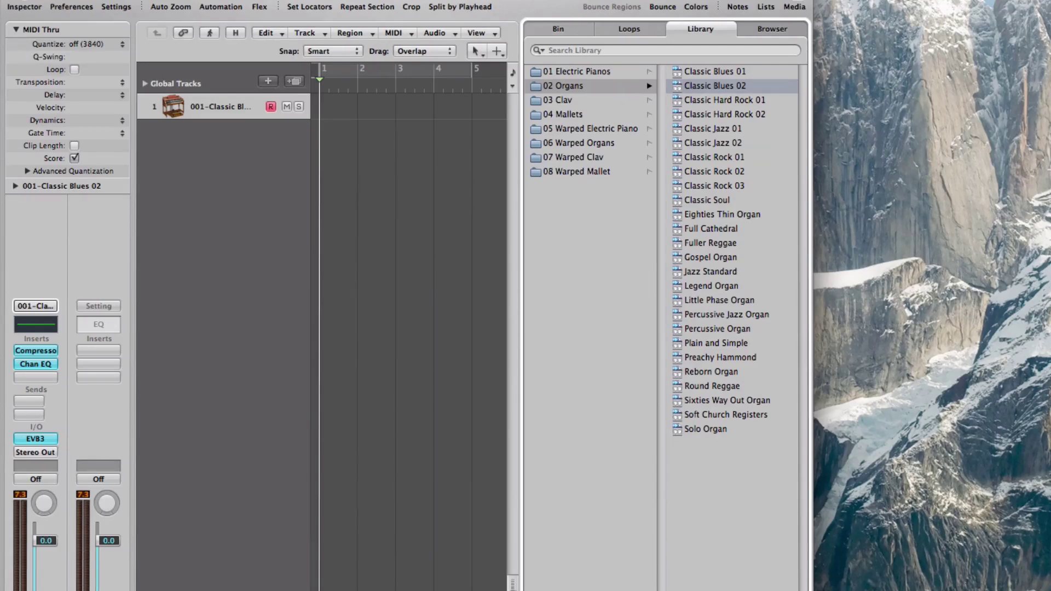
Step: Launch Vyzex Vortex and move its window down and to the left
{"action": "scroll", "coordinate": [840, 228], "scroll_direction": "down", "scroll_amount": 15}
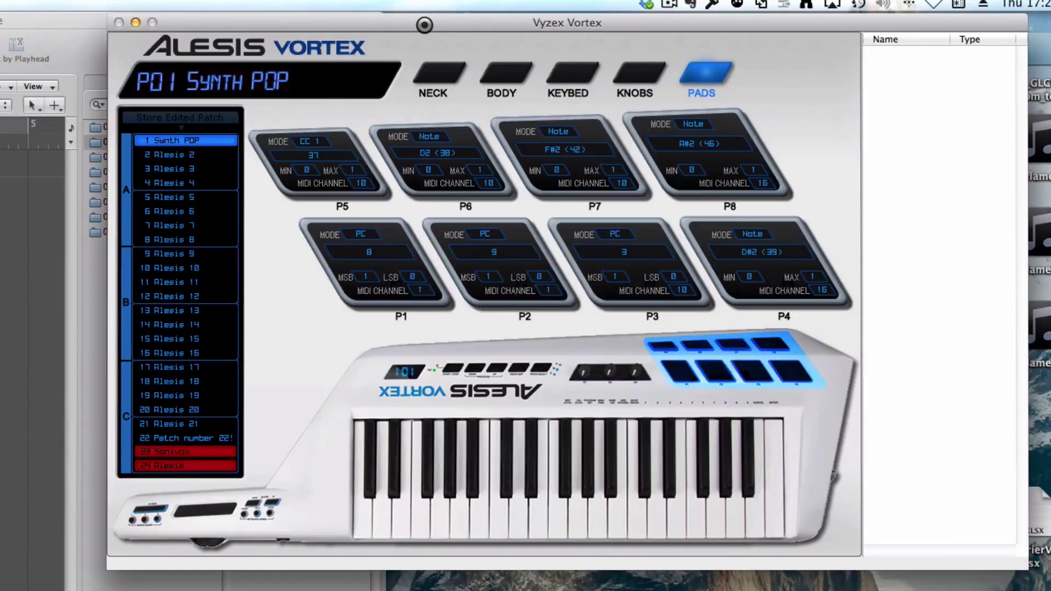
{"action": "left_click_drag", "start_coordinate": [430, 24], "coordinate": [41, 133]}
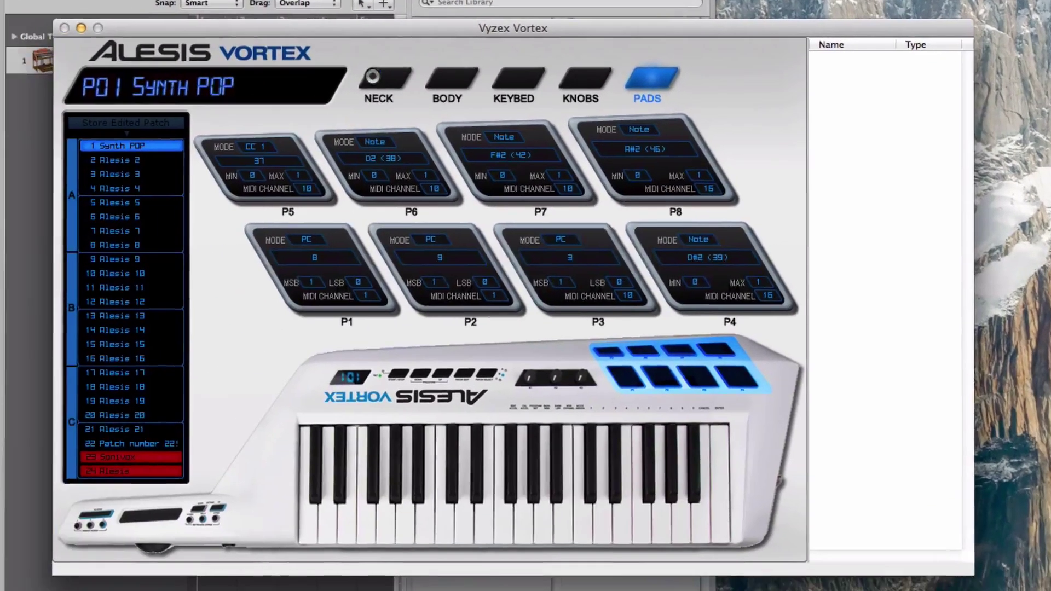
Step: Review patch P01's neck, keybed, body, knob and pad pages, and keep its name 'Synth POP'
{"action": "left_click", "coordinate": [47, 185]}
{"action": "left_click", "coordinate": [169, 184]}
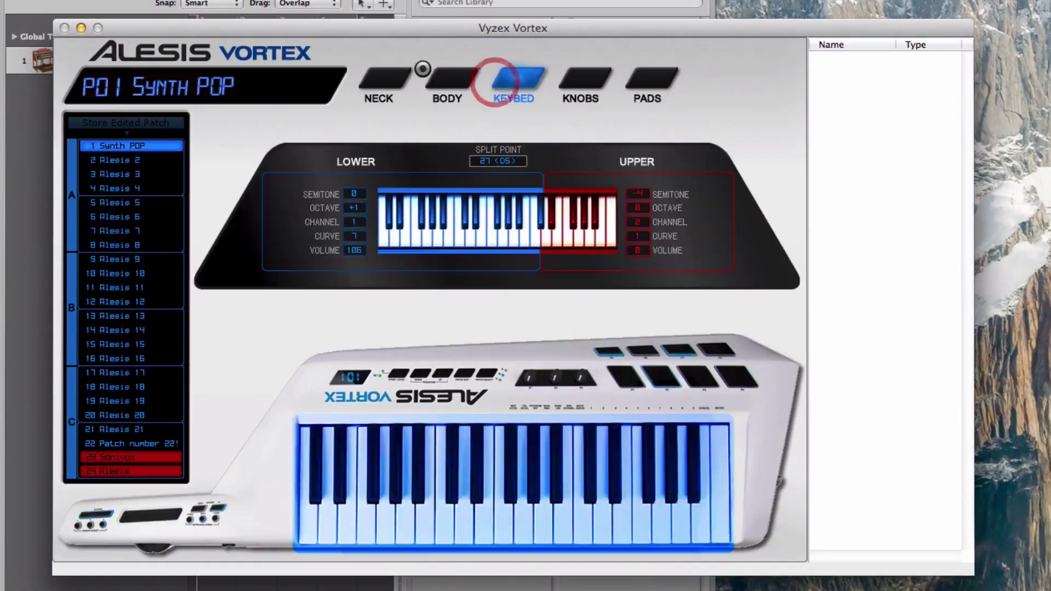
{"action": "left_click", "coordinate": [435, 75]}
{"action": "left_click", "coordinate": [580, 76]}
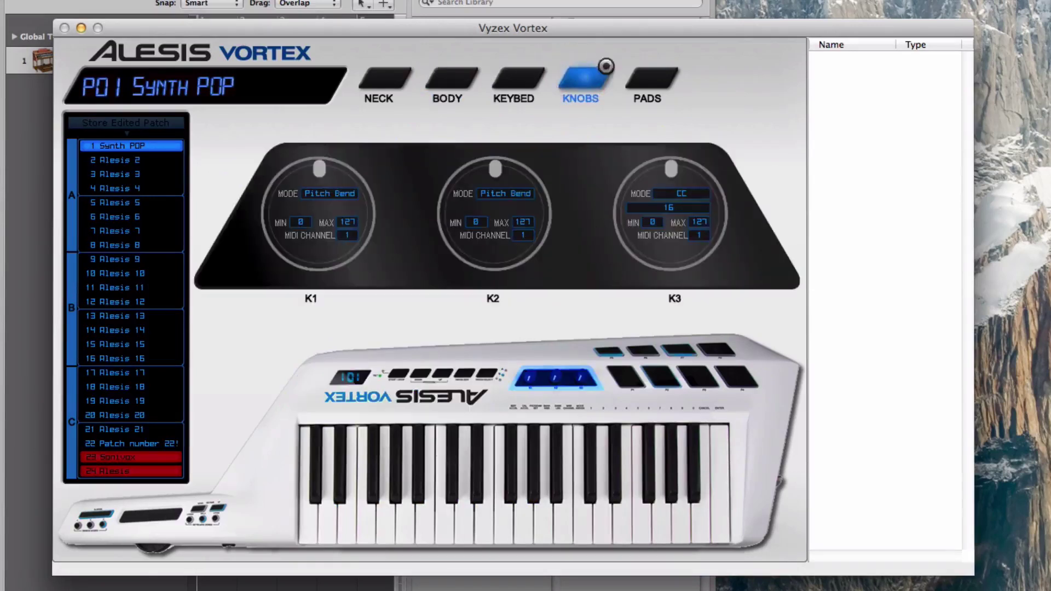
{"action": "left_click", "coordinate": [646, 78]}
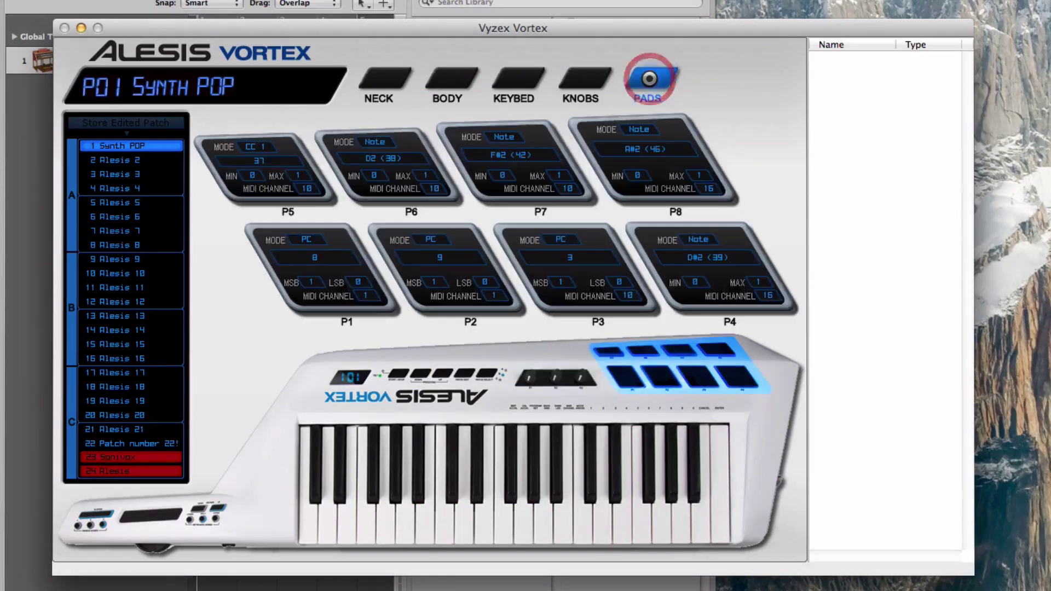
{"action": "double_click", "coordinate": [137, 146]}
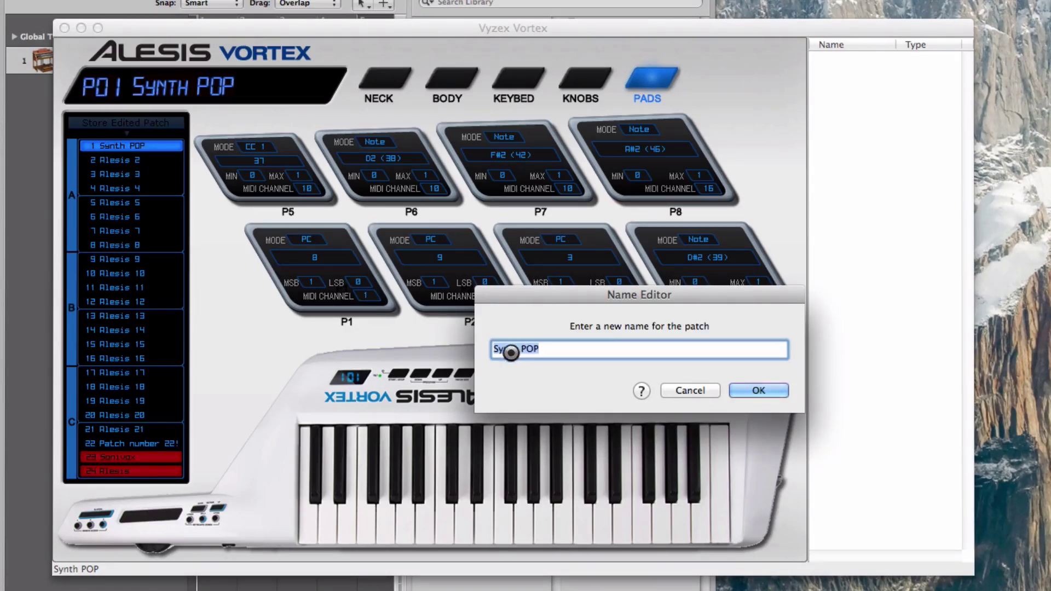
{"action": "left_click", "coordinate": [758, 391]}
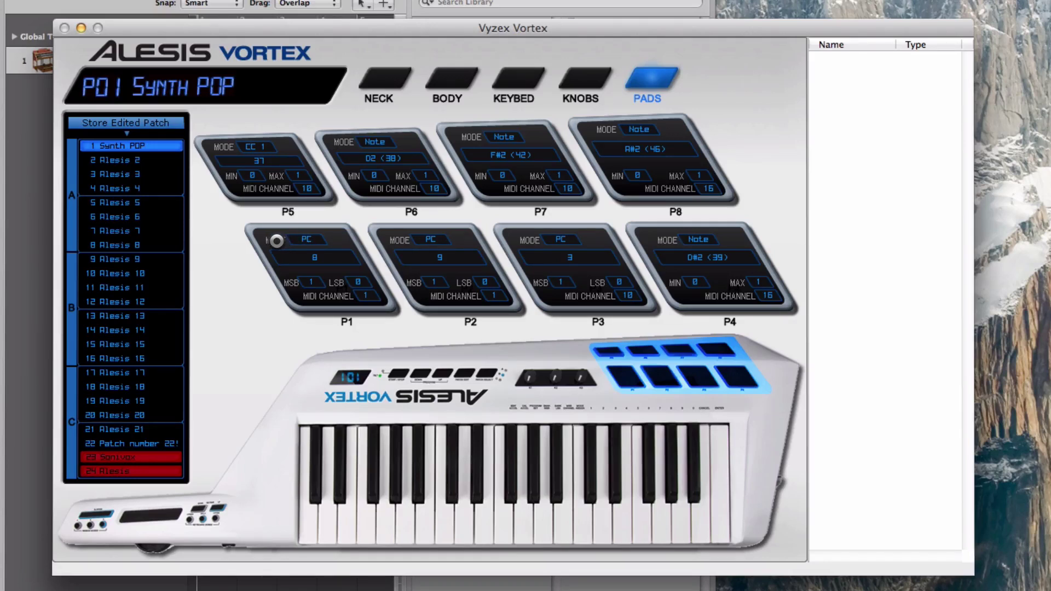
Step: Set pad P1 to Program Change mode, program 0, MIDI channel 1
{"action": "left_click", "coordinate": [276, 241]}
{"action": "left_click", "coordinate": [310, 241]}
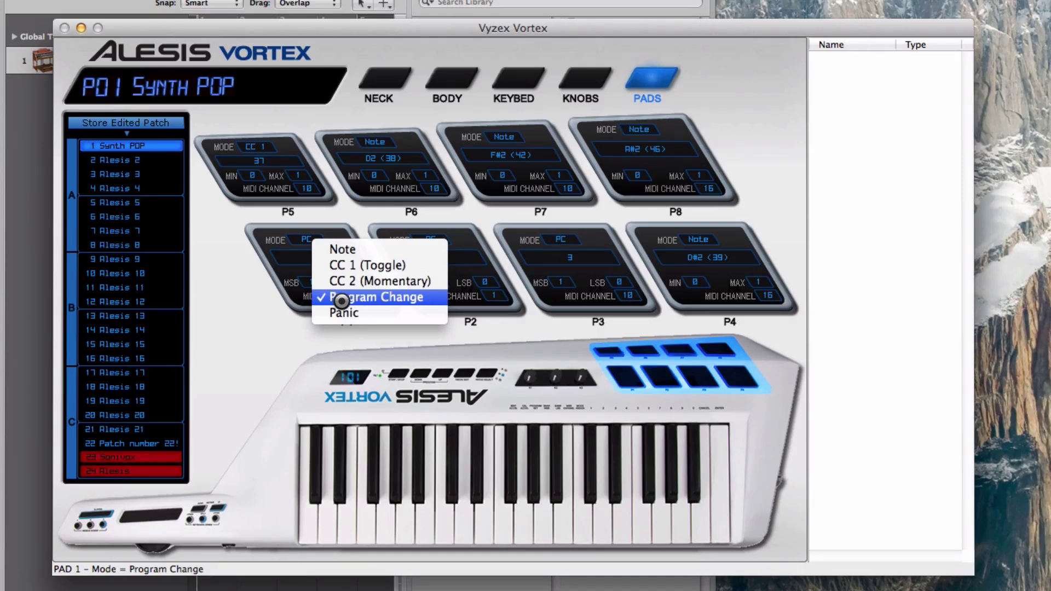
{"action": "left_click", "coordinate": [341, 300]}
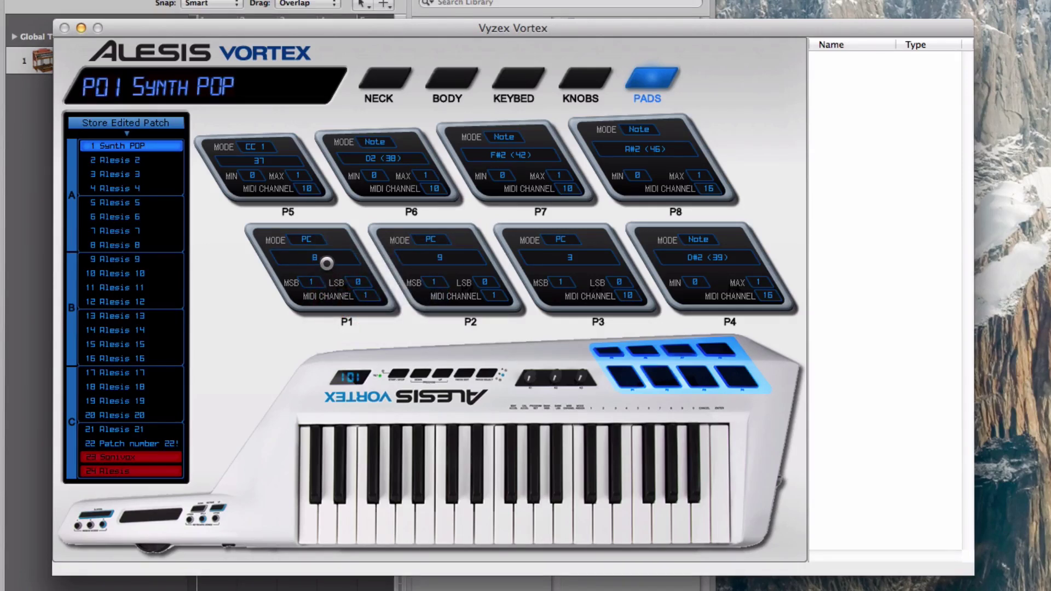
{"action": "left_click", "coordinate": [324, 262]}
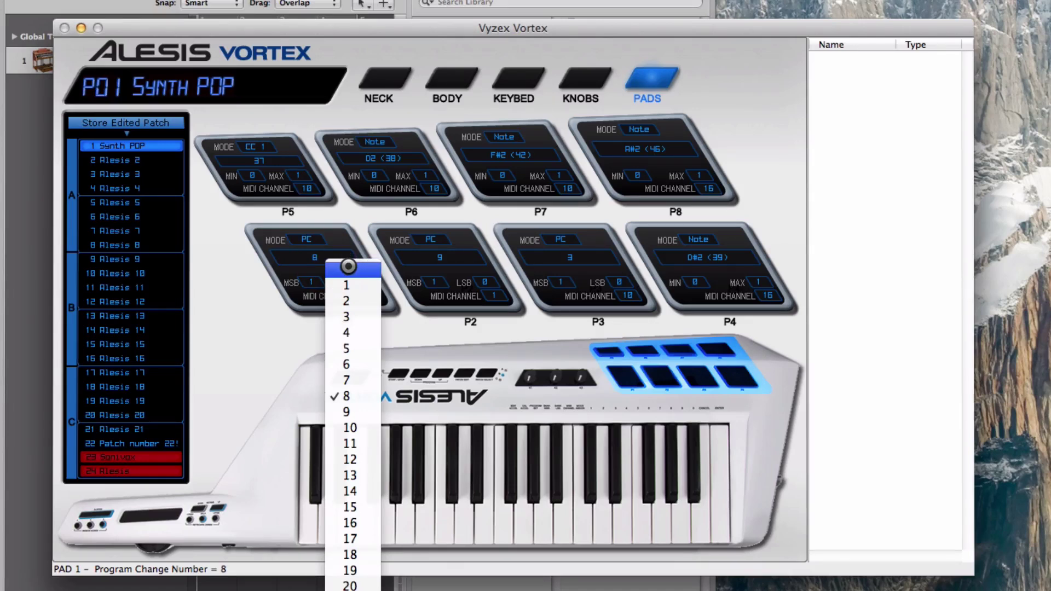
{"action": "left_click", "coordinate": [345, 266]}
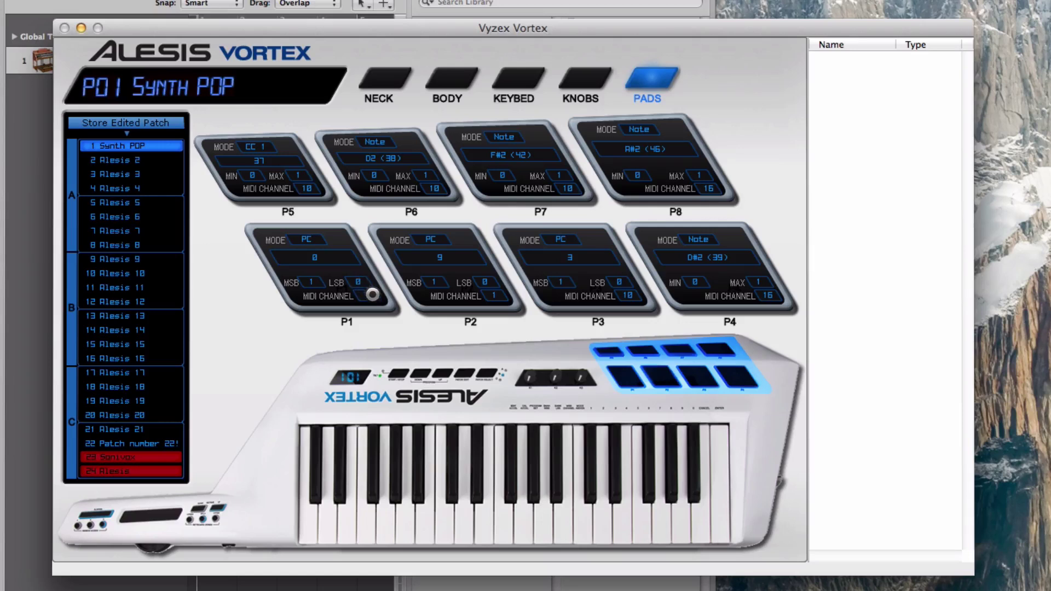
{"action": "left_click", "coordinate": [369, 298]}
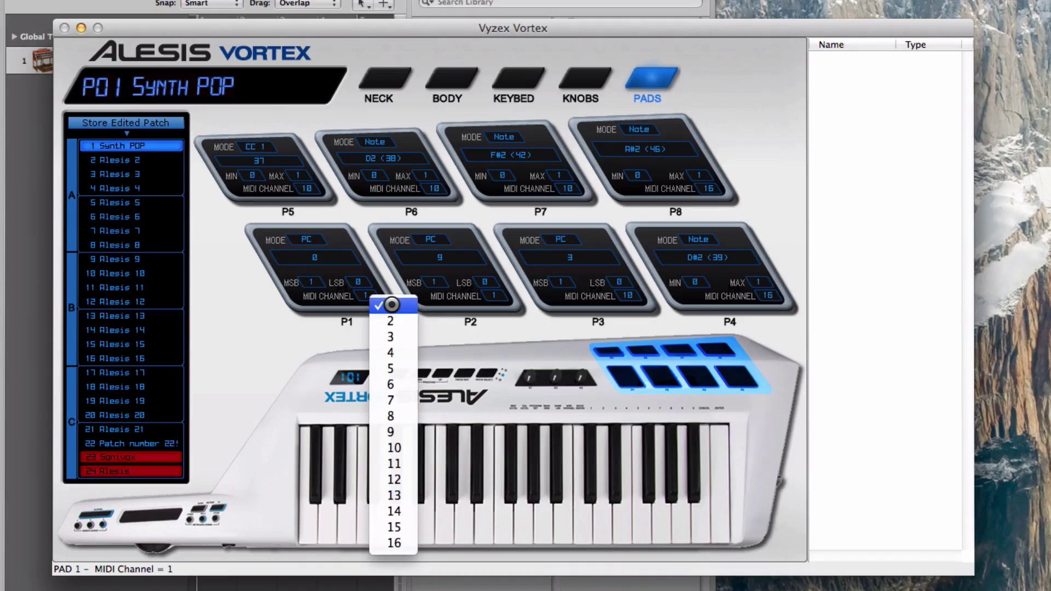
{"action": "left_click", "coordinate": [390, 304]}
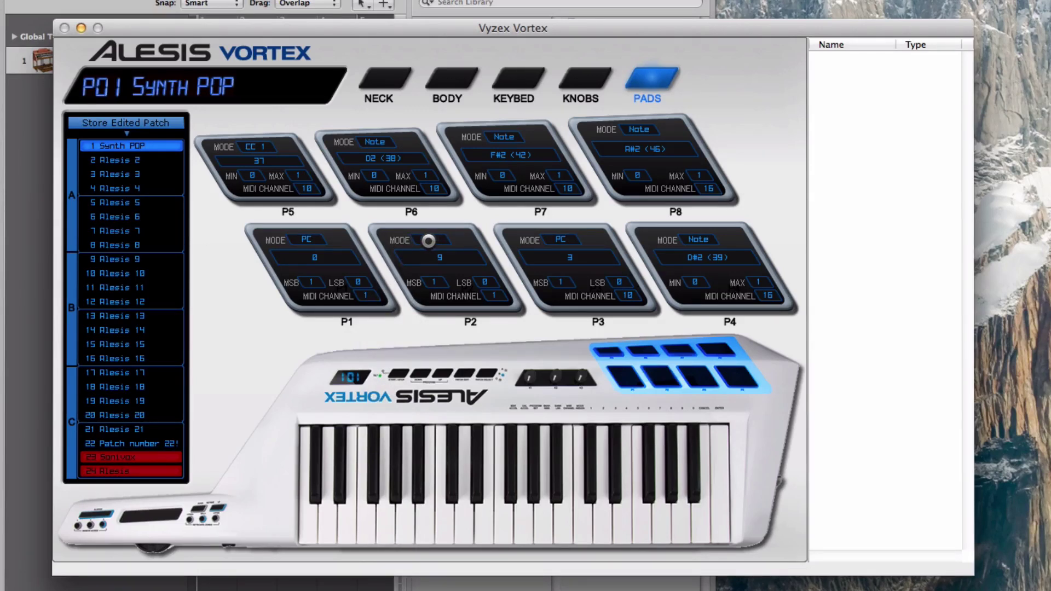
Step: Set pad P2 to Program Change mode with program number 1
{"action": "left_click", "coordinate": [436, 241]}
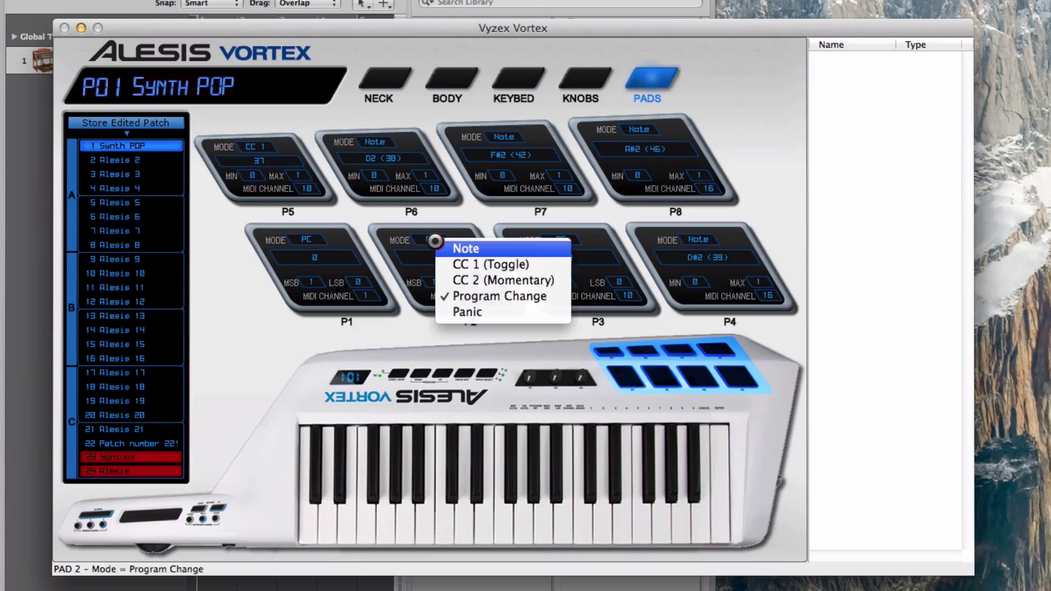
{"action": "left_click", "coordinate": [478, 295]}
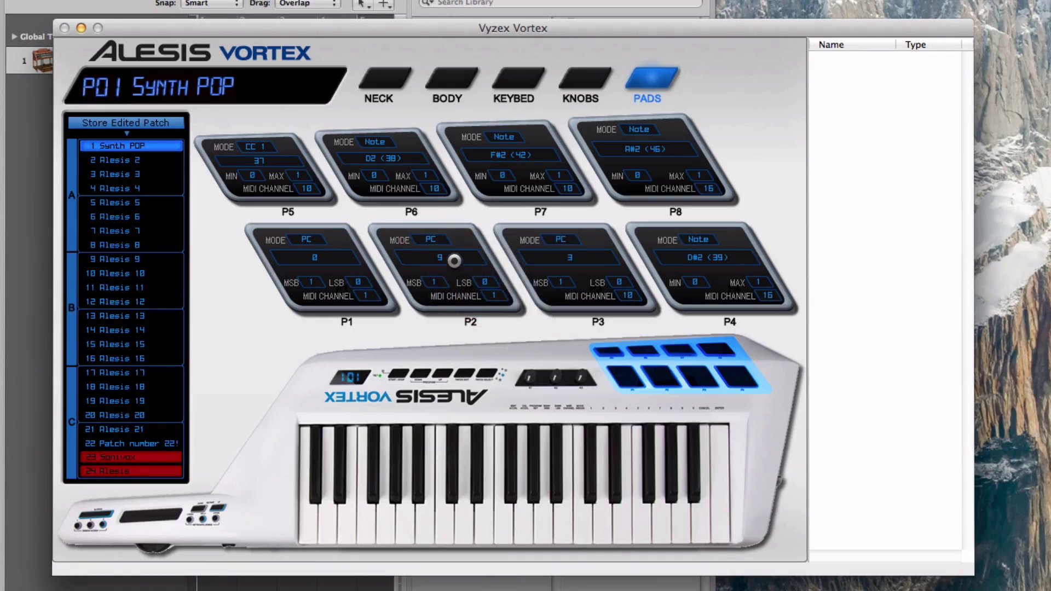
{"action": "left_click", "coordinate": [462, 261]}
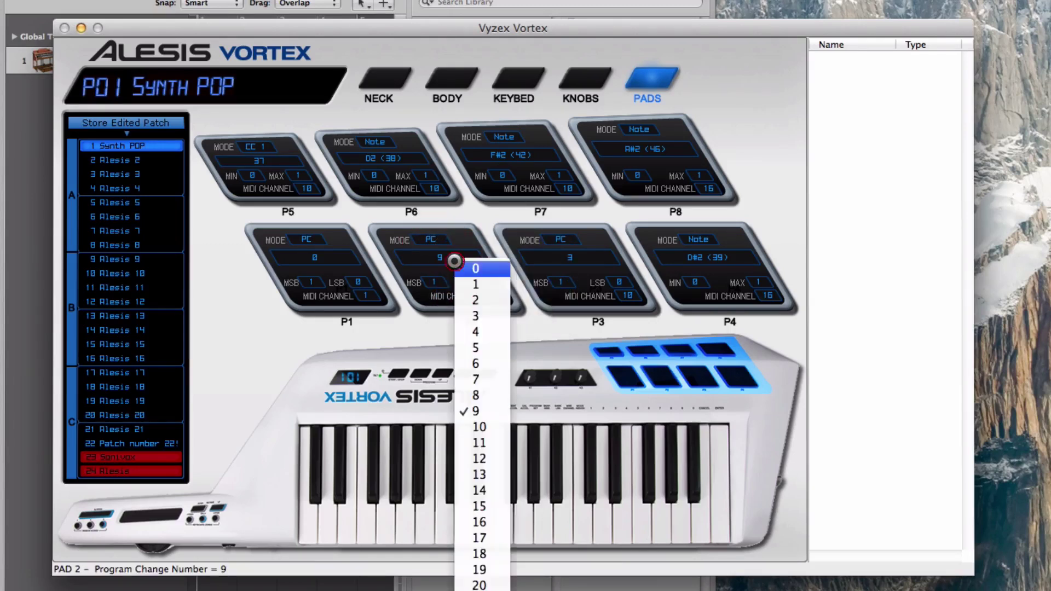
{"action": "left_click", "coordinate": [475, 285]}
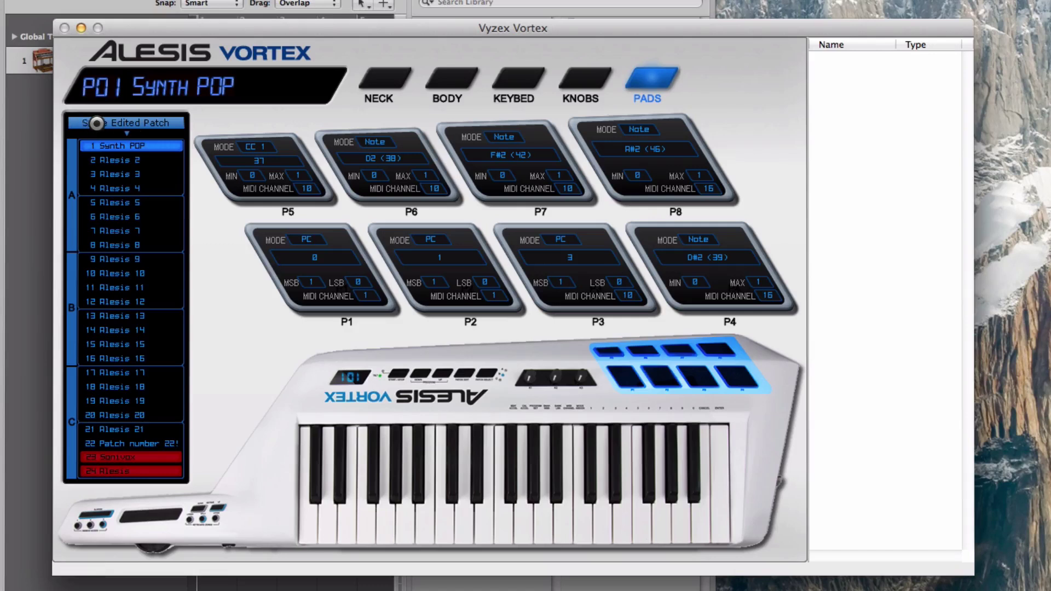
Step: Store the edited Synth POP patch and quit Vyzex Vortex
{"action": "left_click", "coordinate": [149, 124]}
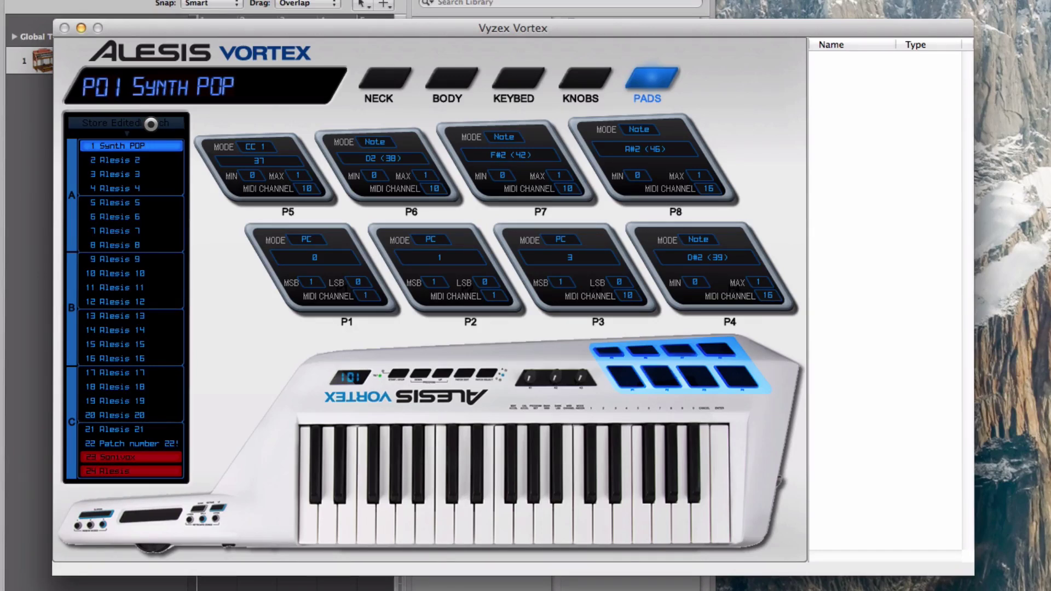
{"action": "left_click", "coordinate": [5, 0]}
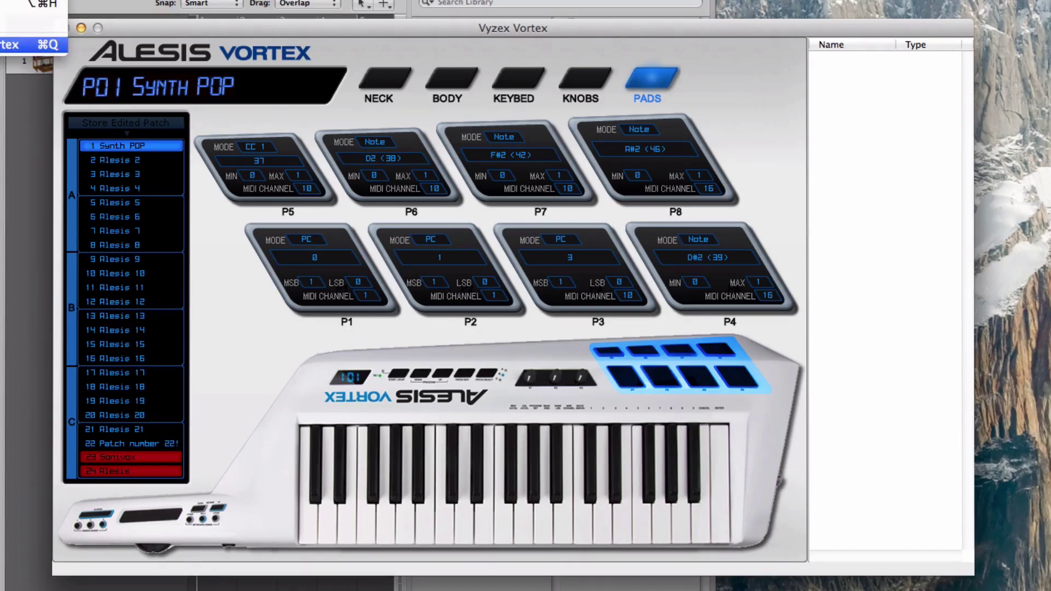
{"action": "left_click", "coordinate": [33, 44]}
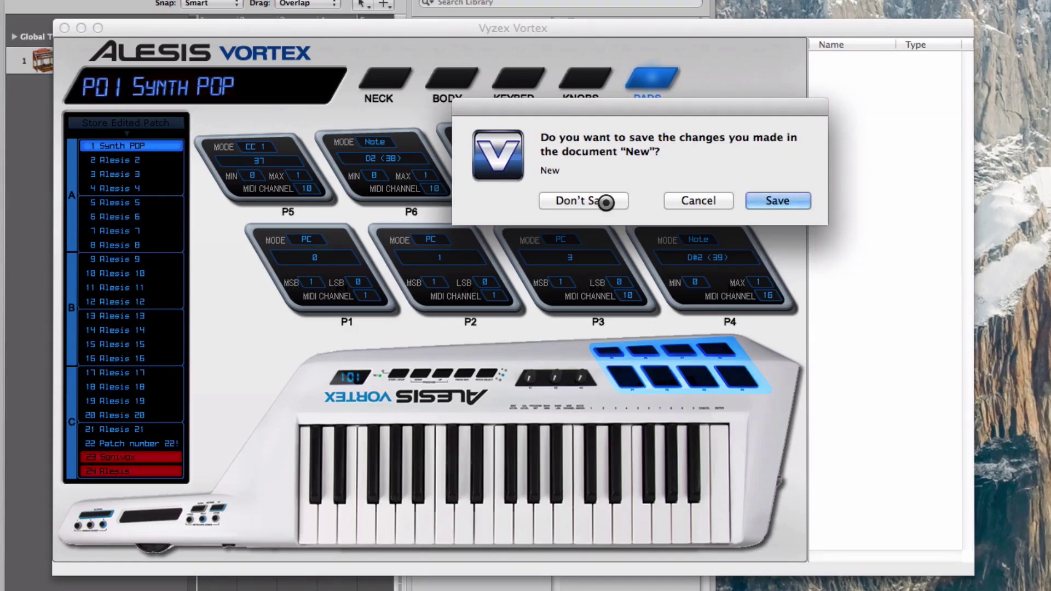
{"action": "left_click", "coordinate": [611, 203]}
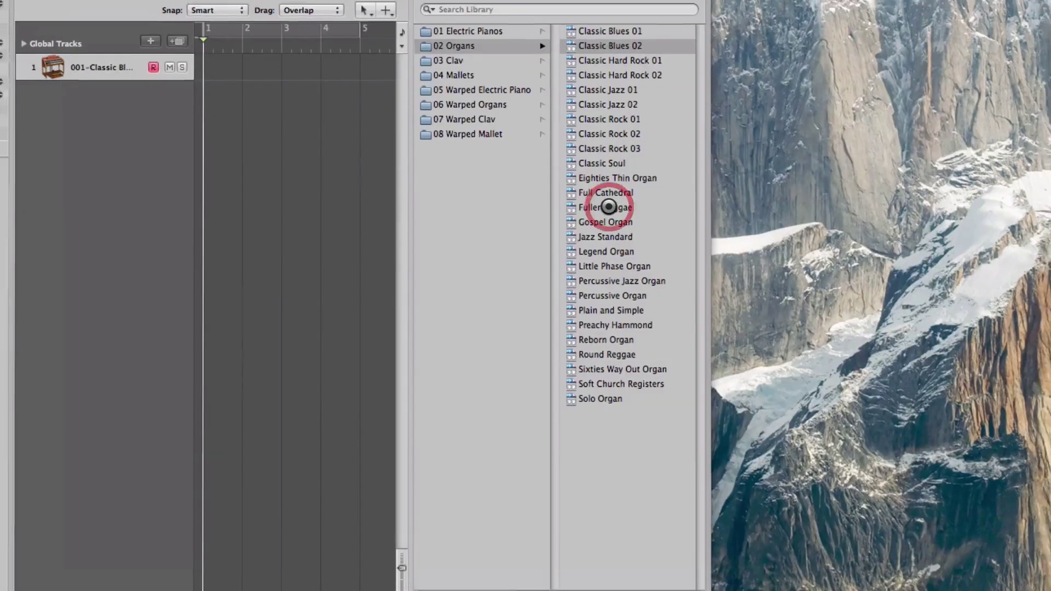